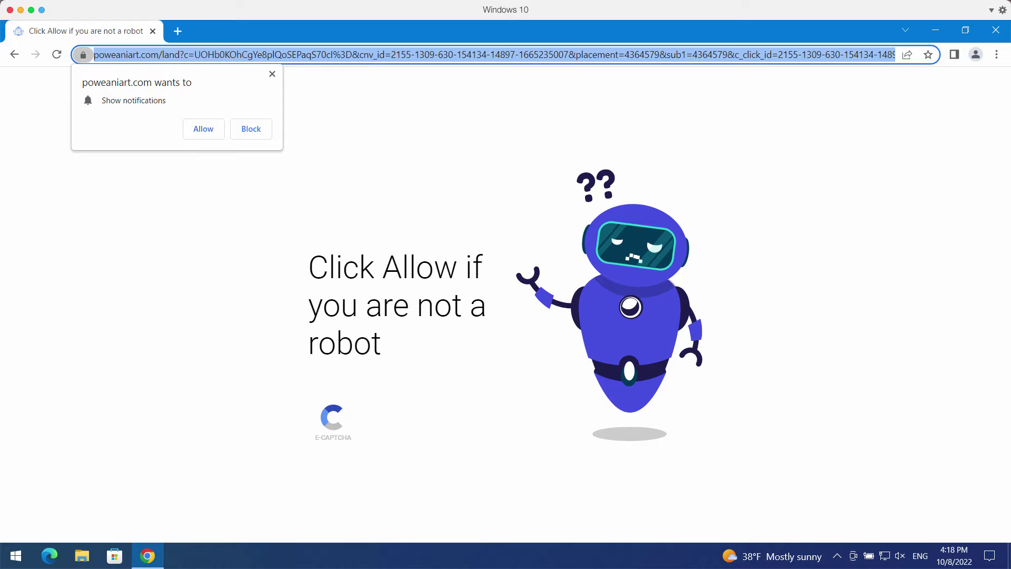
Allow notifications from poweaniart.com and from its mkhvuv.poweaniart.com redirect page.
click(713, 163)
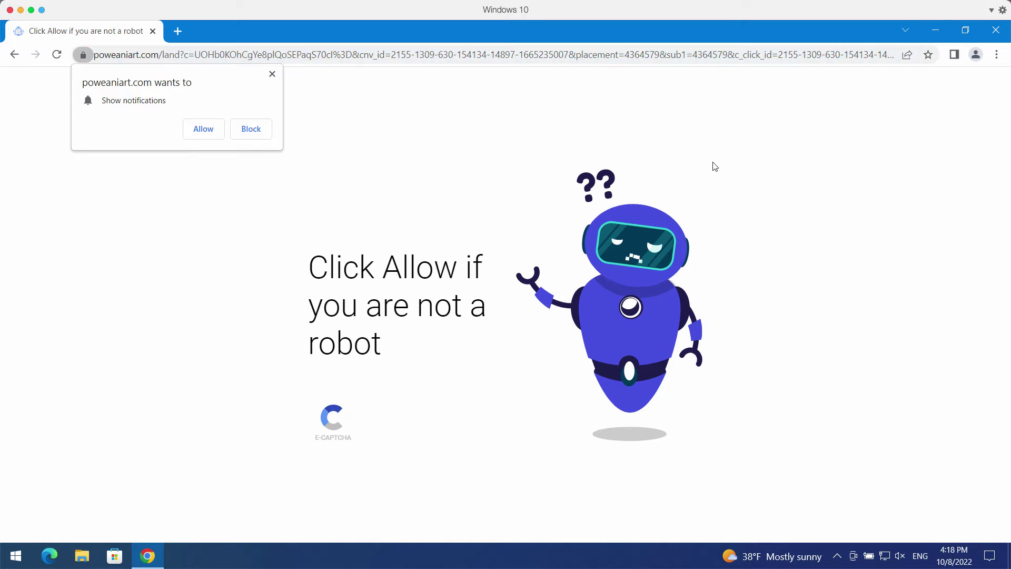
click(218, 135)
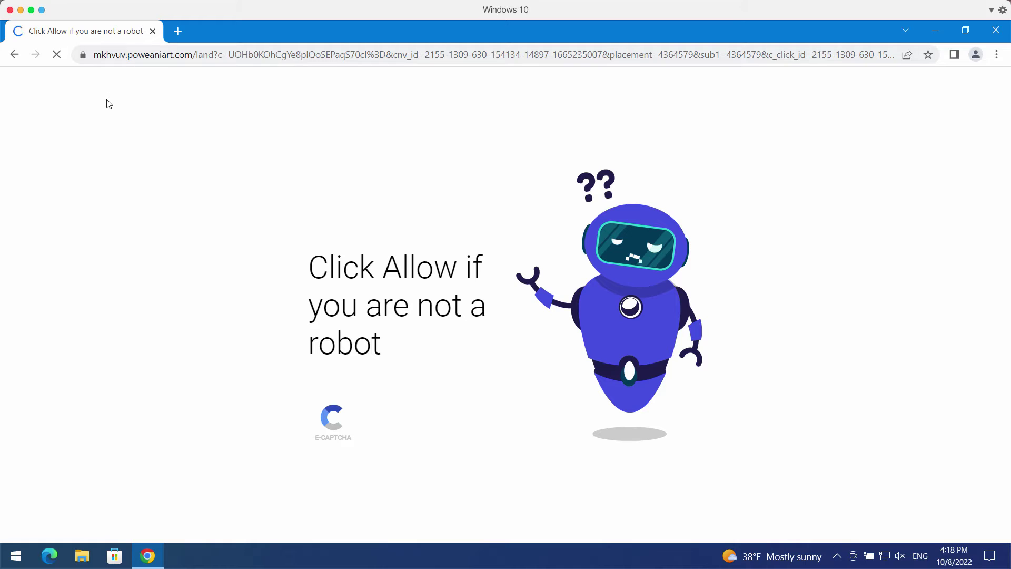
click(191, 132)
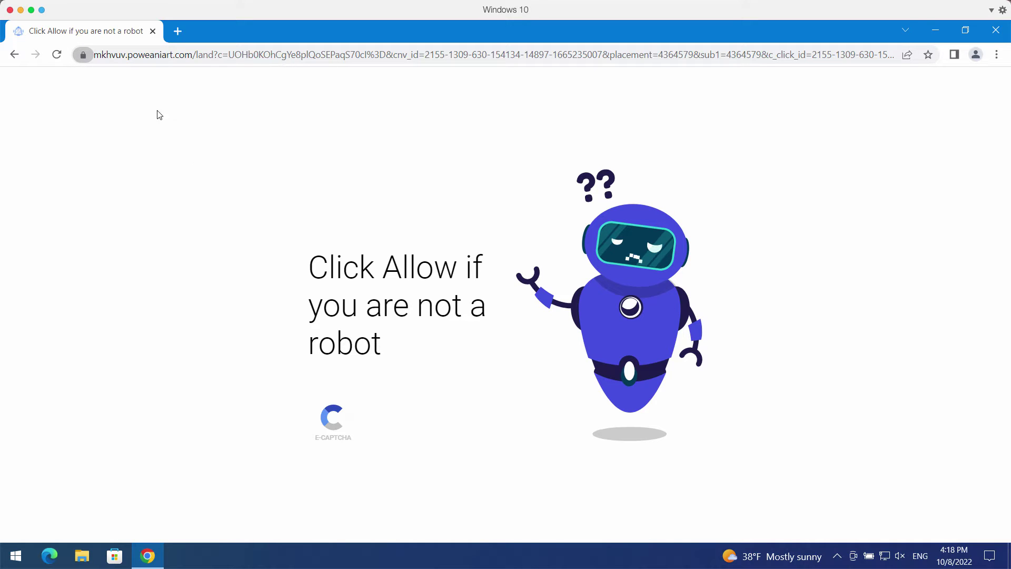
Open a new tab and close the "Click Allow if you are not a robot" tab.
click(178, 36)
click(152, 31)
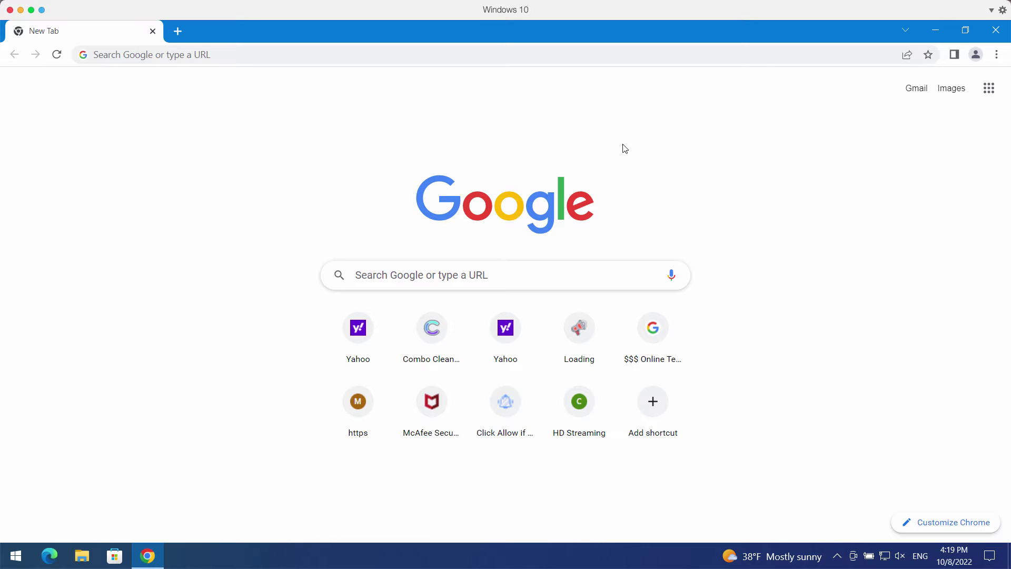
double_click(909, 131)
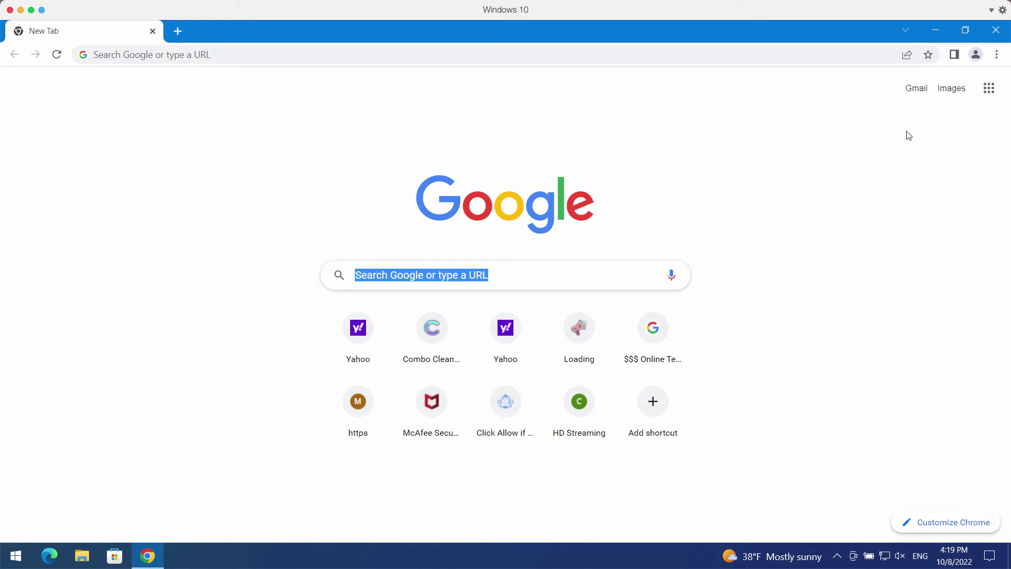
click(908, 136)
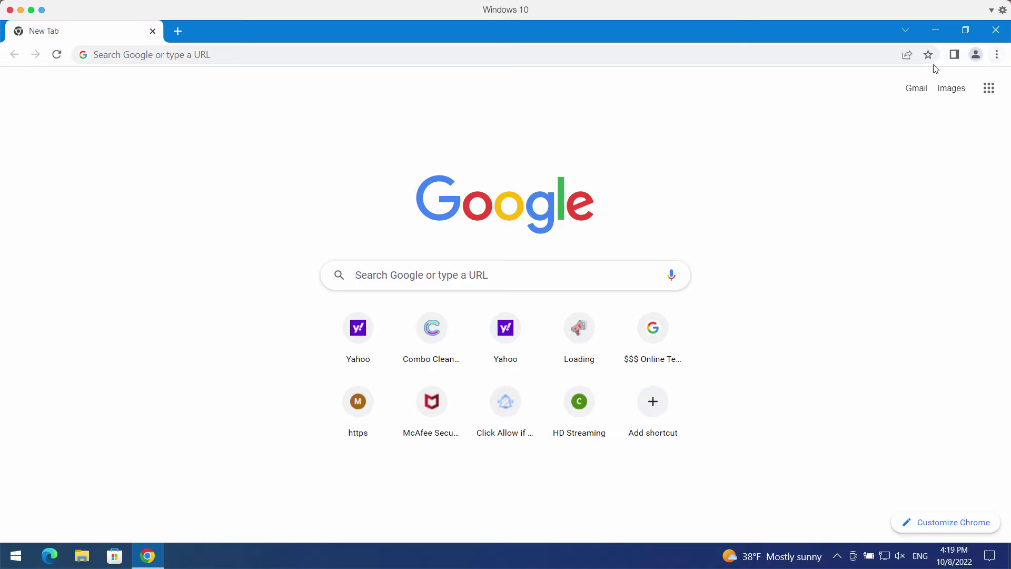
Open the browser's notification permissions within the privacy and security site settings.
click(997, 55)
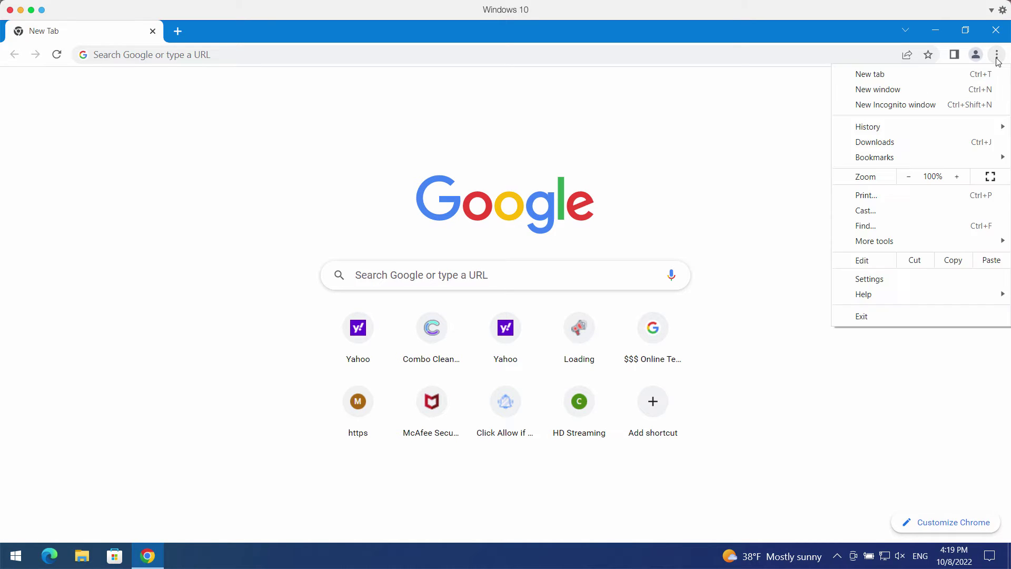
click(912, 282)
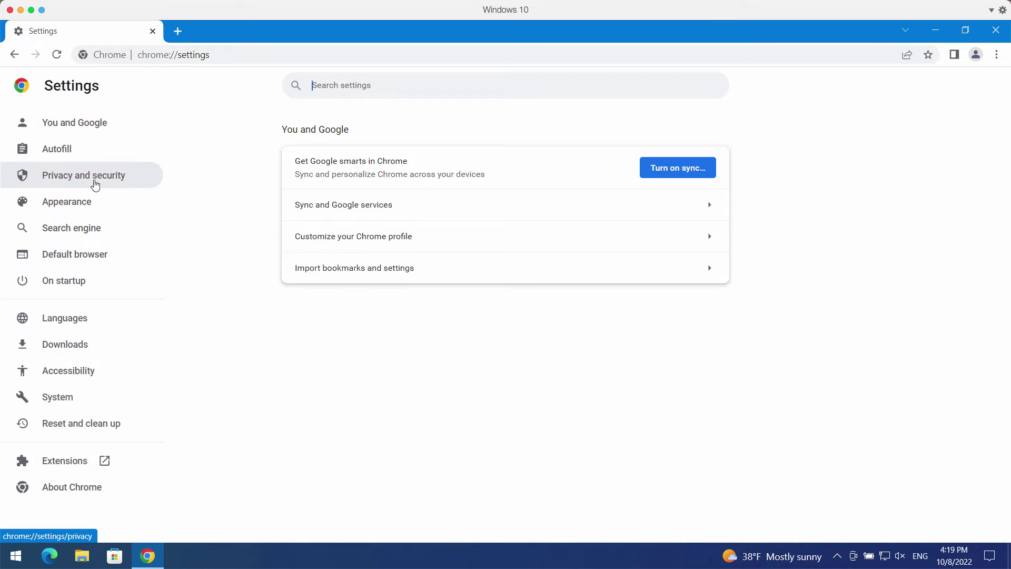
click(94, 181)
click(335, 433)
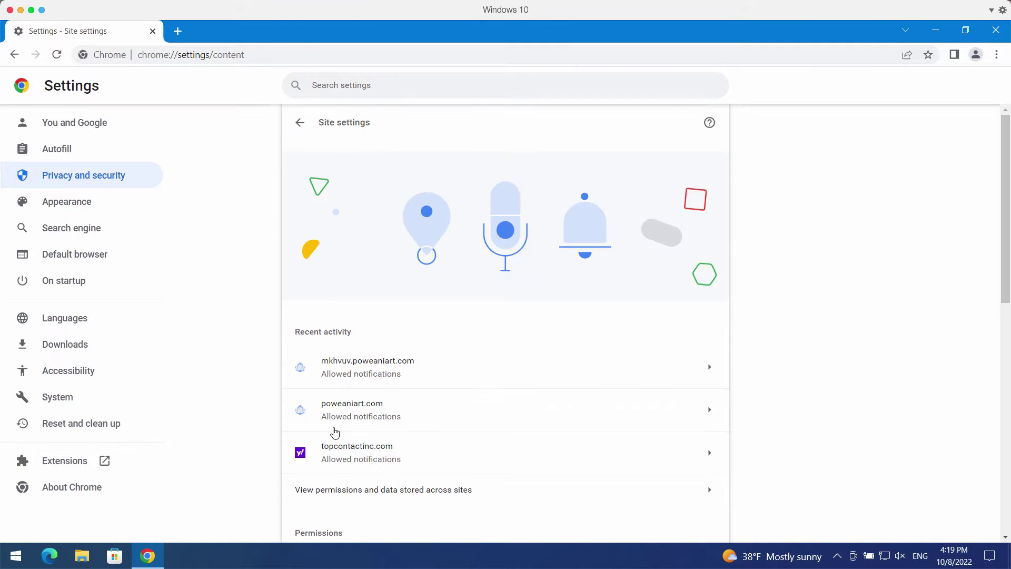
scroll(335, 433, down, 3)
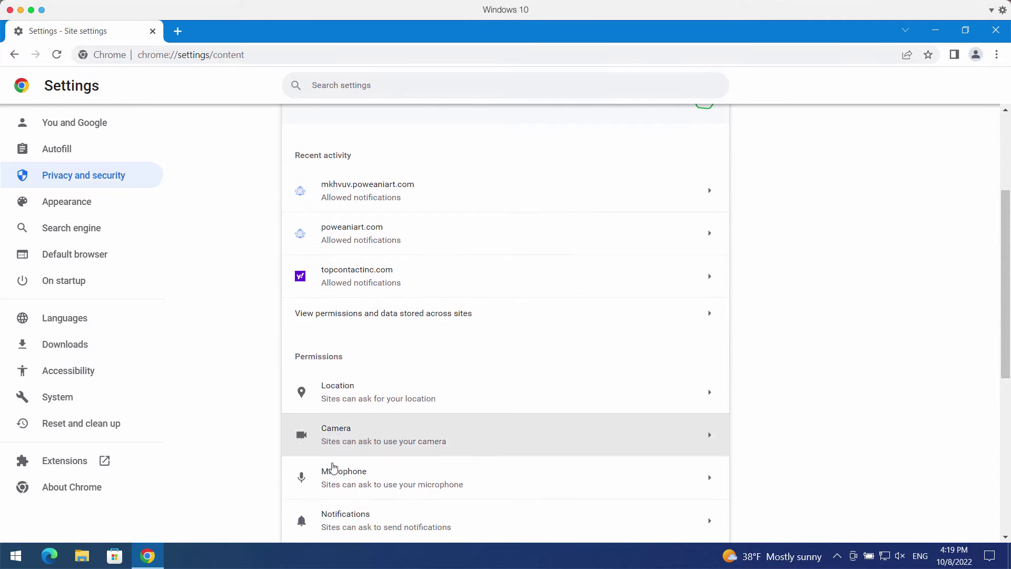
scroll(358, 506, down, 1)
click(365, 509)
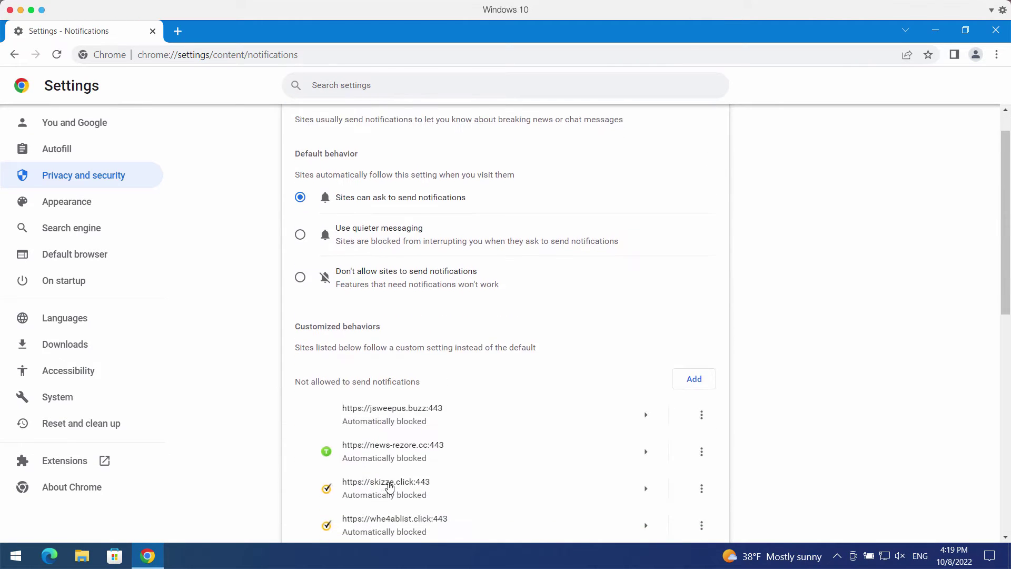
Remove poweaniart.com, adslivetraining.com and besteasyclick.com from the sites allowed to send notifications.
scroll(390, 487, down, 6)
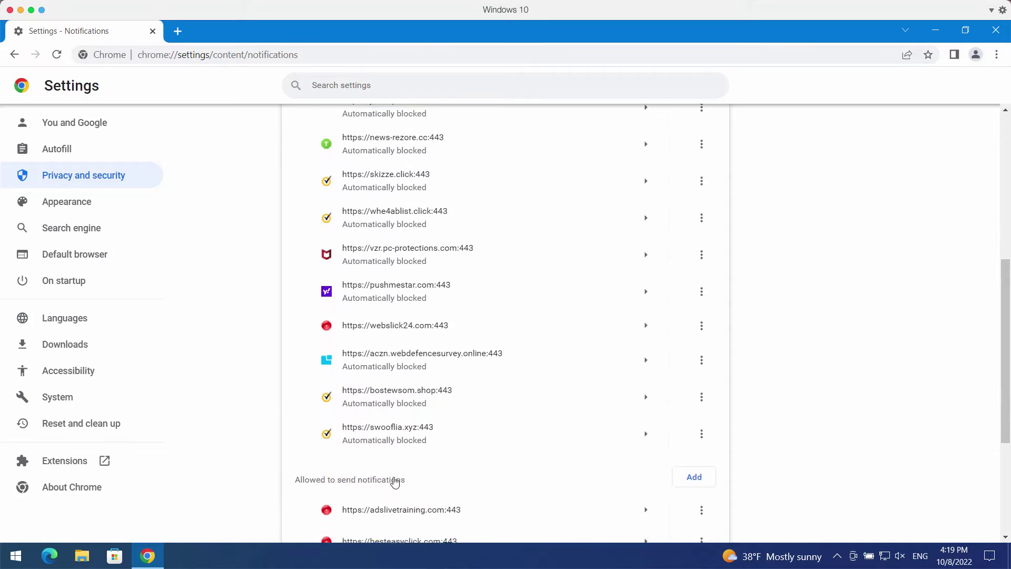
scroll(395, 482, down, 4)
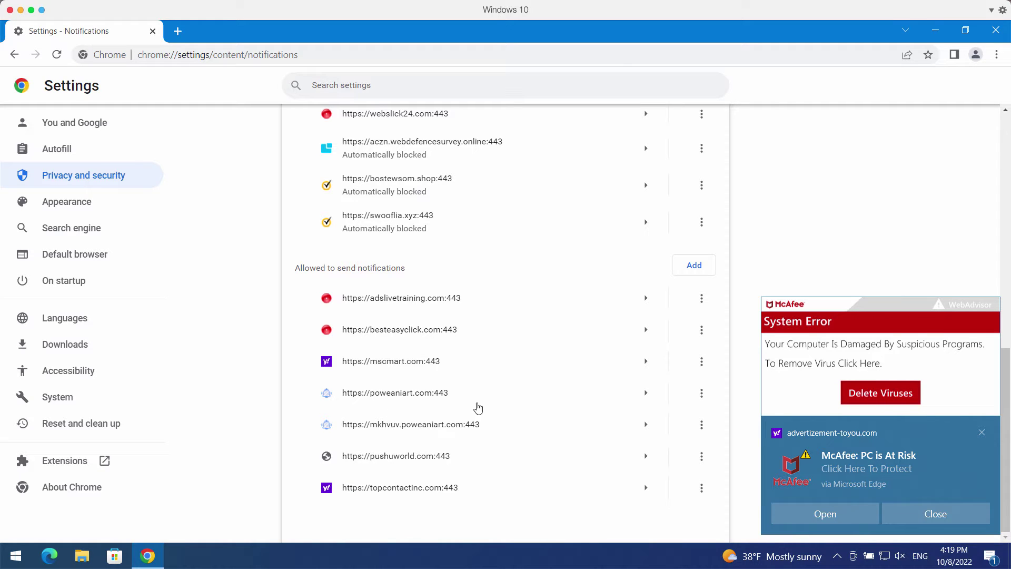
click(701, 393)
click(680, 437)
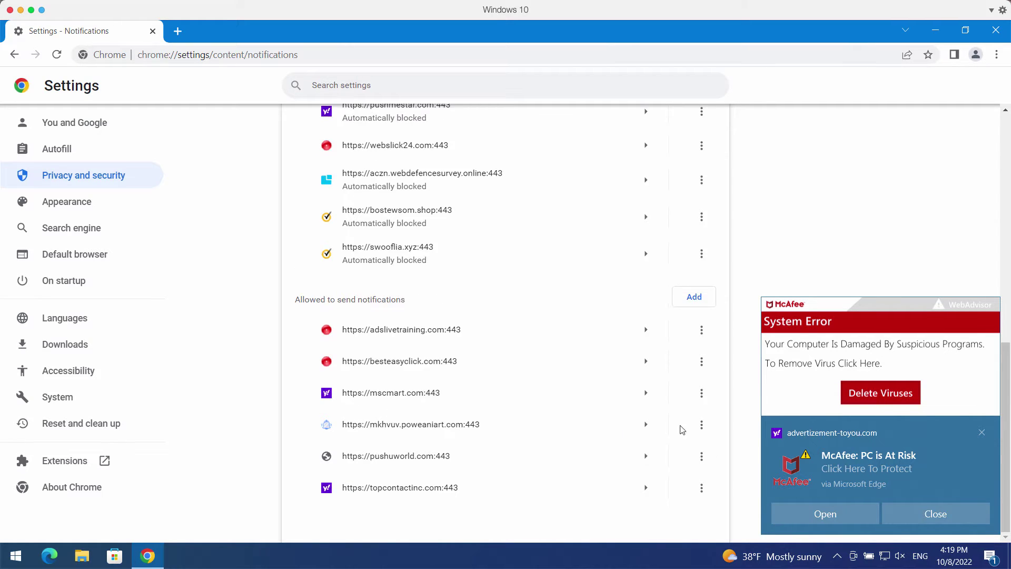
click(700, 330)
click(684, 377)
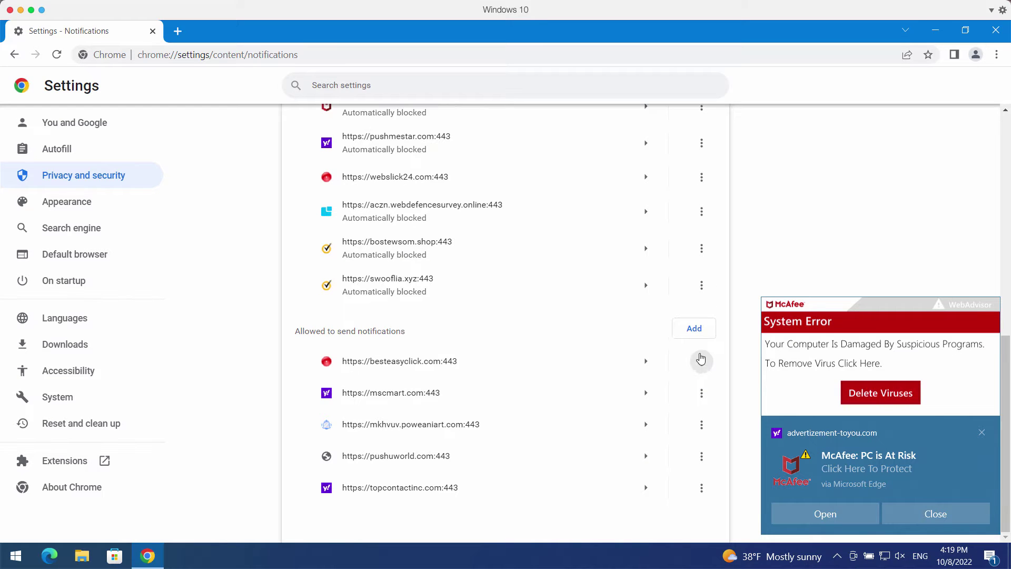
click(701, 360)
click(690, 406)
Remove mscmart.com, mkhvuv.poweaniart.com, pushuworld.com and topcontactinc.com from the sites allowed to send notifications.
click(701, 392)
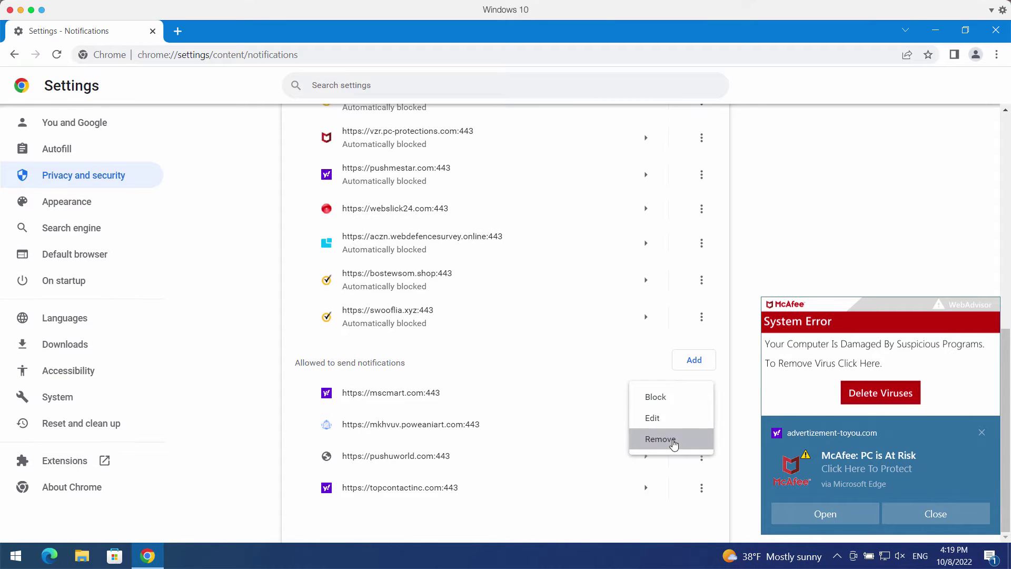
click(675, 439)
click(694, 427)
click(674, 475)
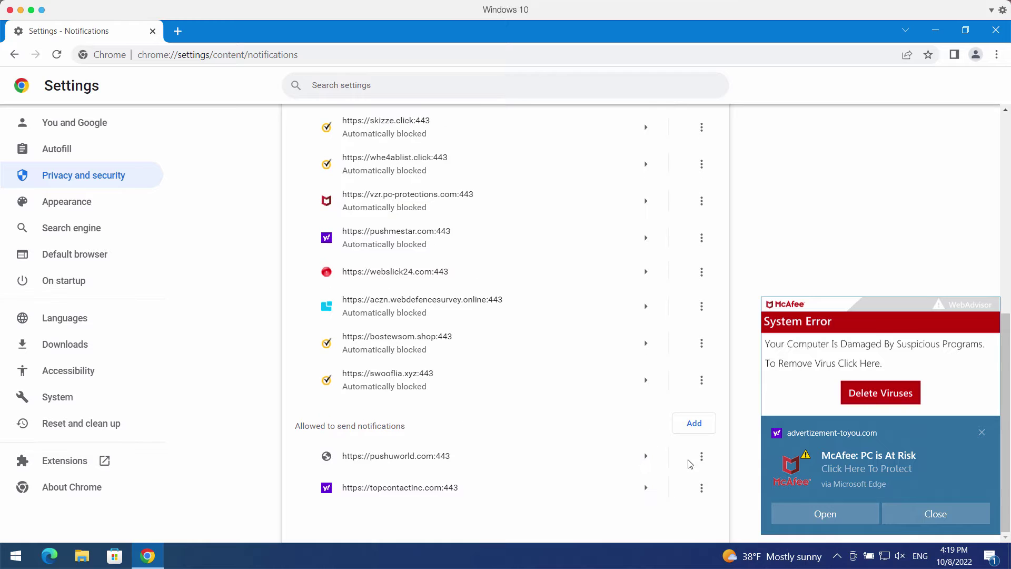
click(700, 456)
click(674, 501)
click(701, 457)
click(679, 499)
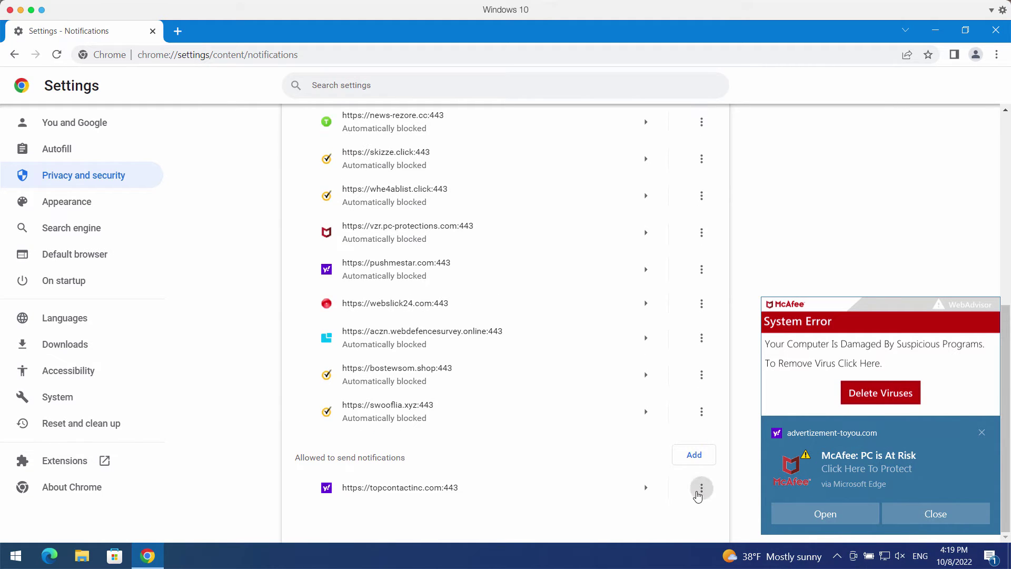
click(702, 487)
click(686, 494)
Go to the website combocleaner.com.
click(402, 54)
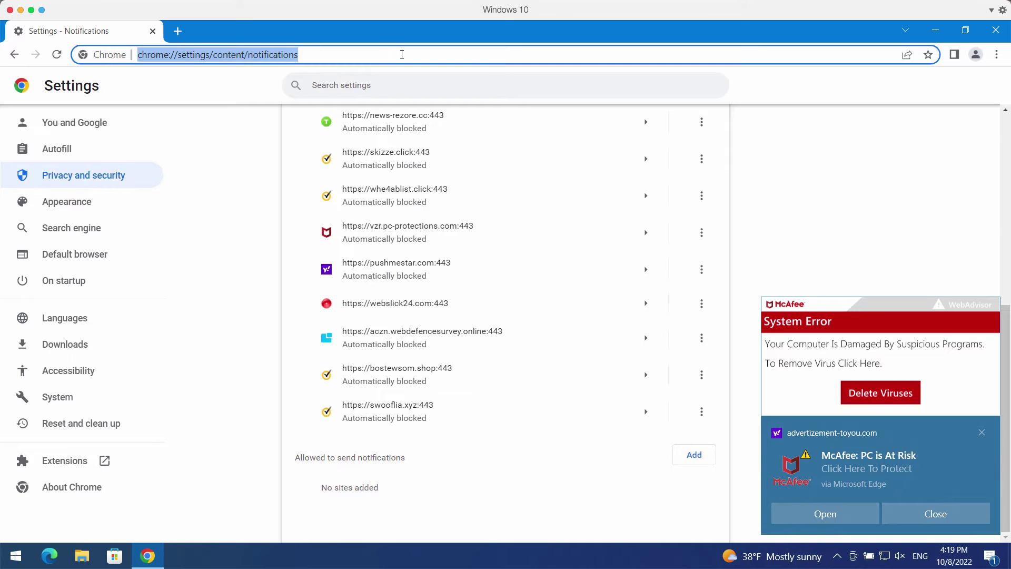
text(combocleaner.com)
key(Return)
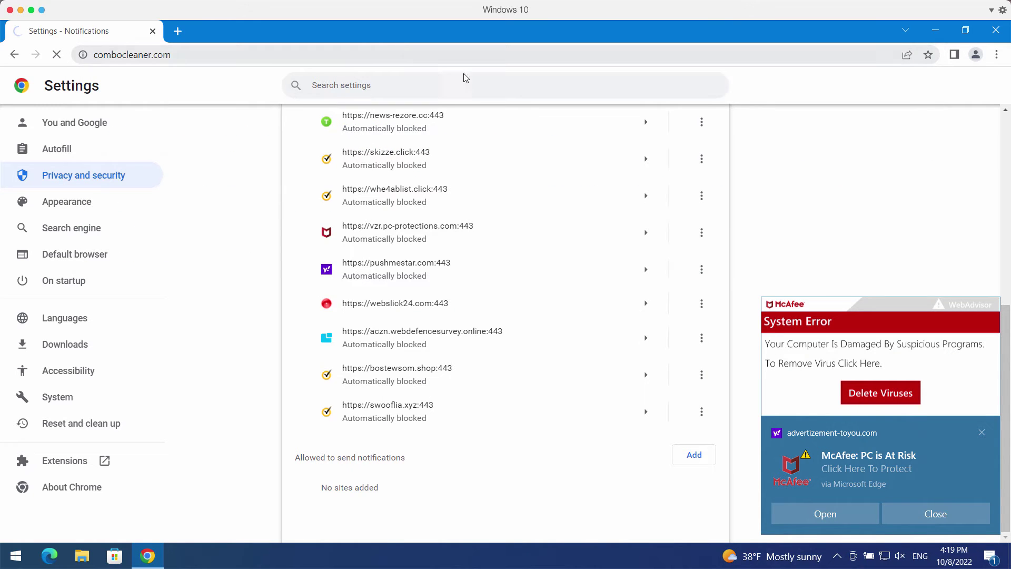
Open the fake McAfee notification from advertisement-toyou.com and close the unsafe swooflia.xyz page in Edge.
click(894, 425)
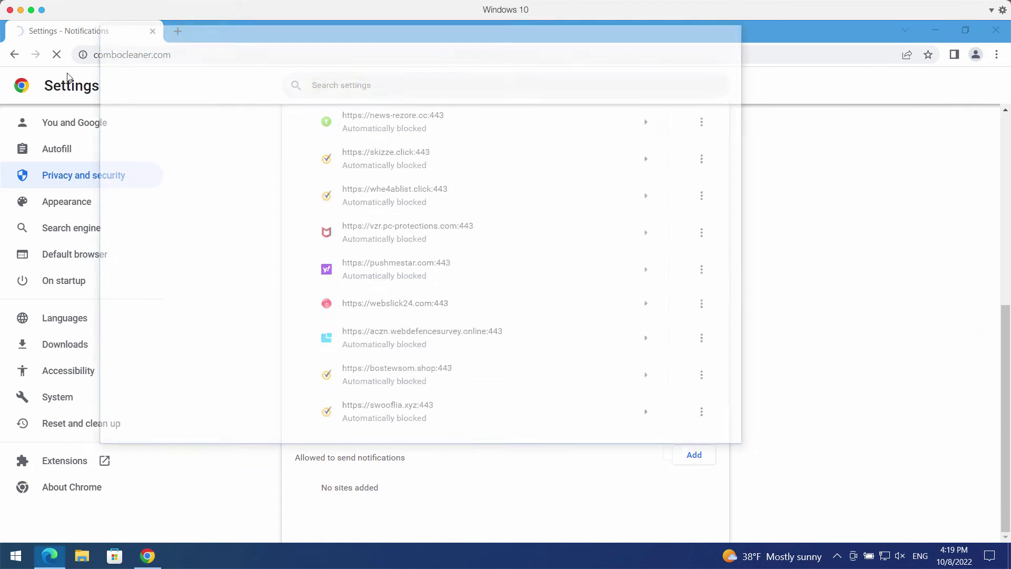
click(59, 34)
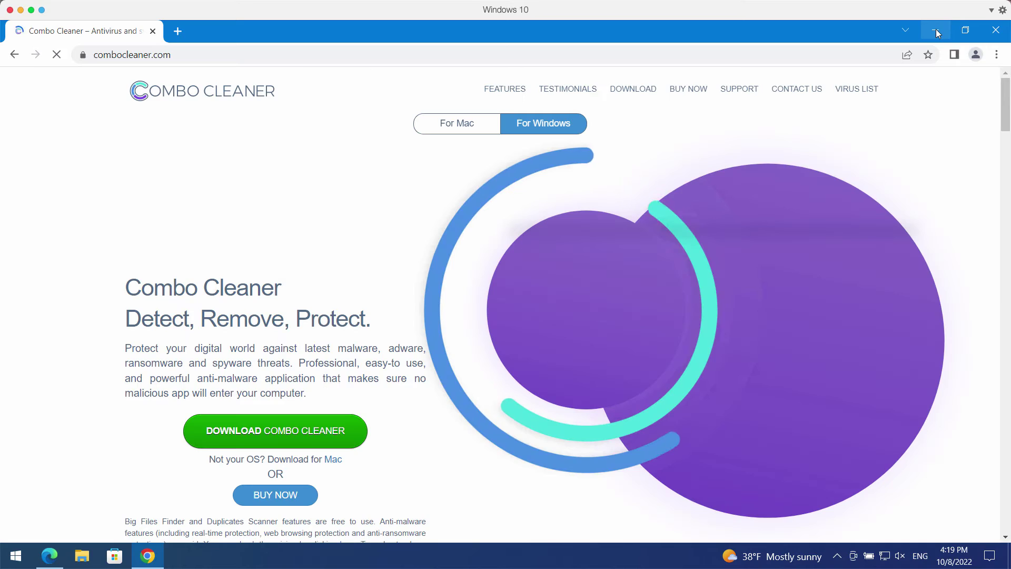
click(937, 30)
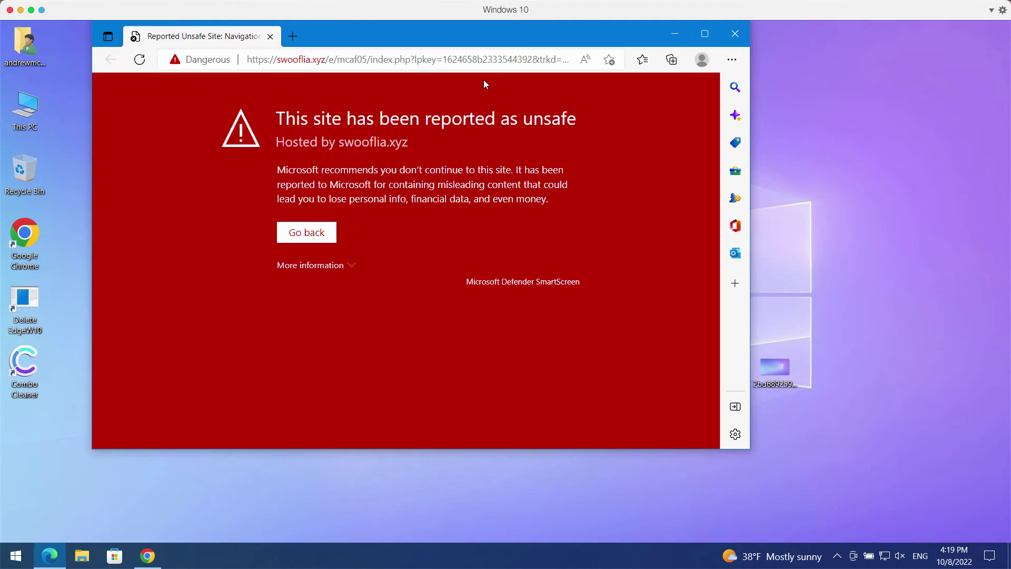
click(271, 36)
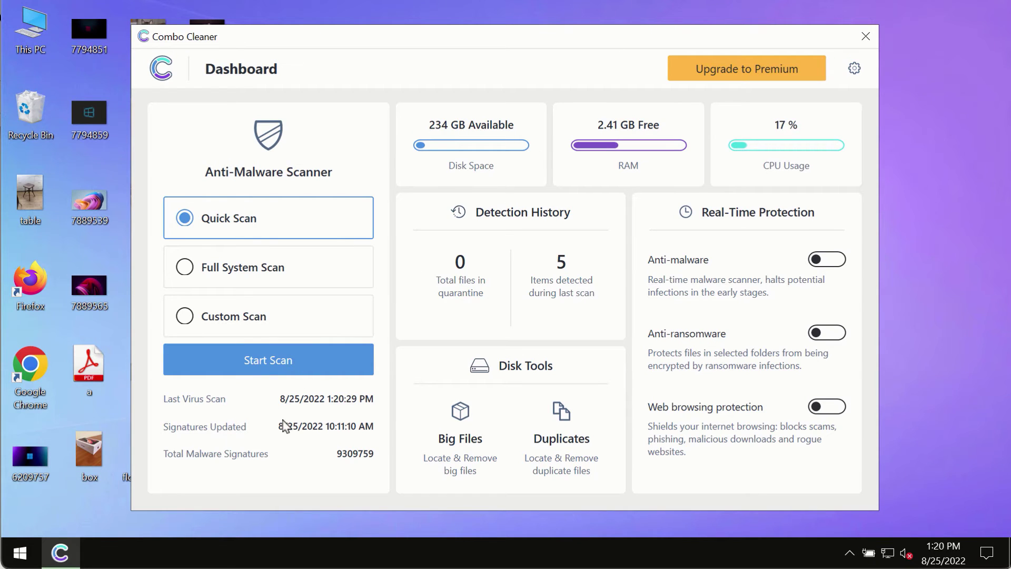
Start a quick scan in Combo Cleaner and check the dashboard before returning to the scan progress.
click(290, 366)
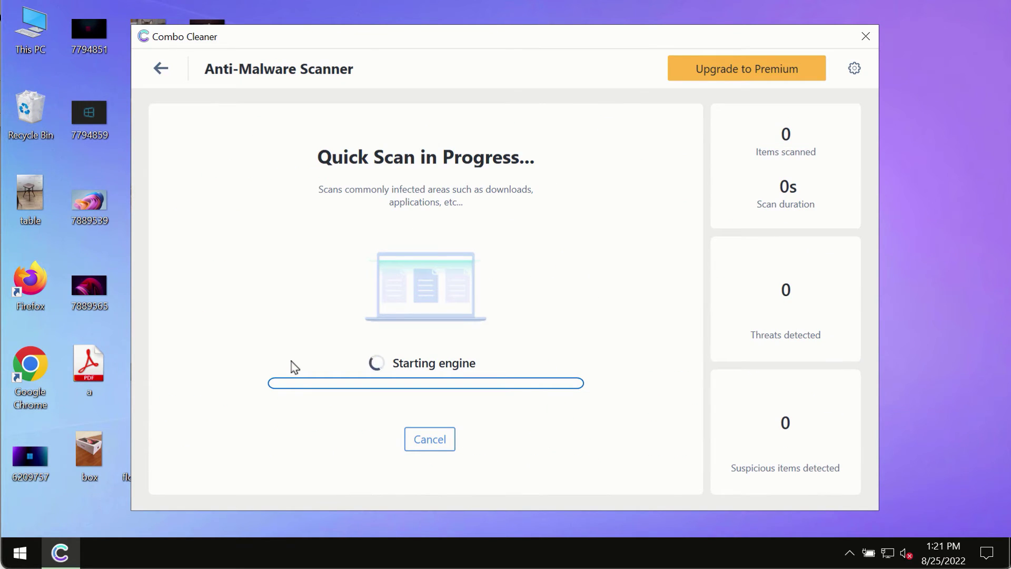
click(161, 68)
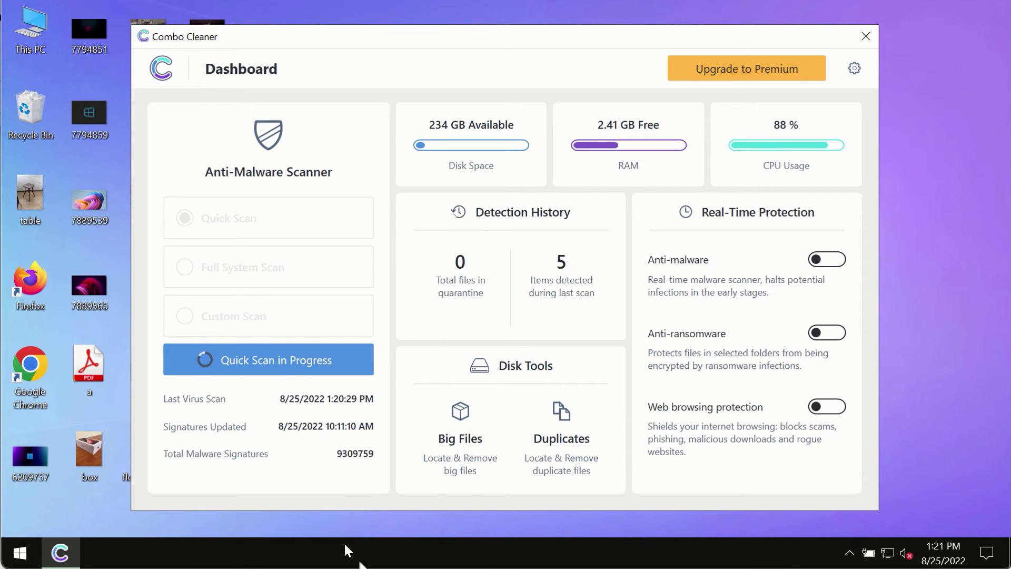
click(283, 354)
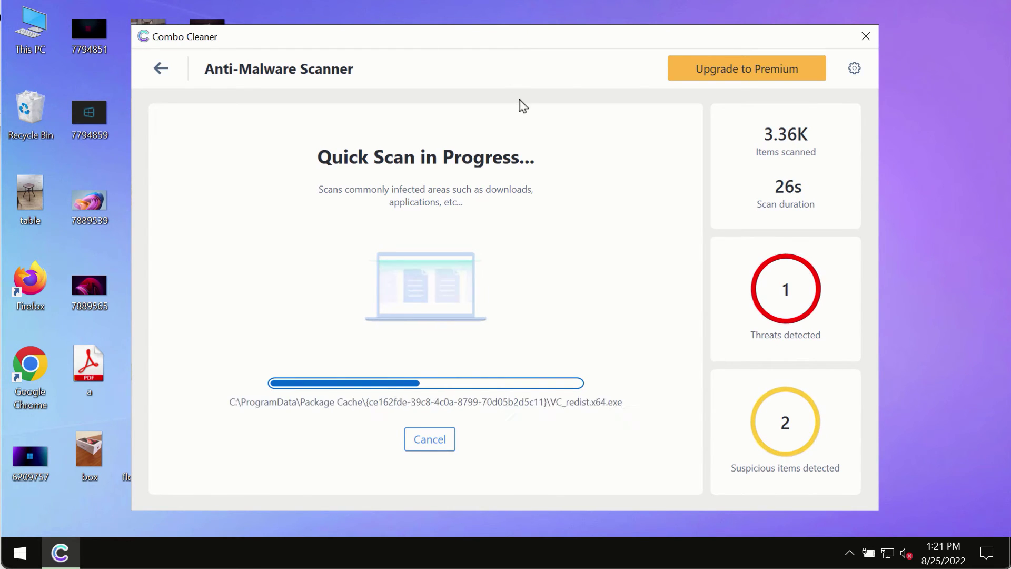
Review Combo Cleaner's general and anti-ransomware settings and return to the quick scan progress.
click(853, 70)
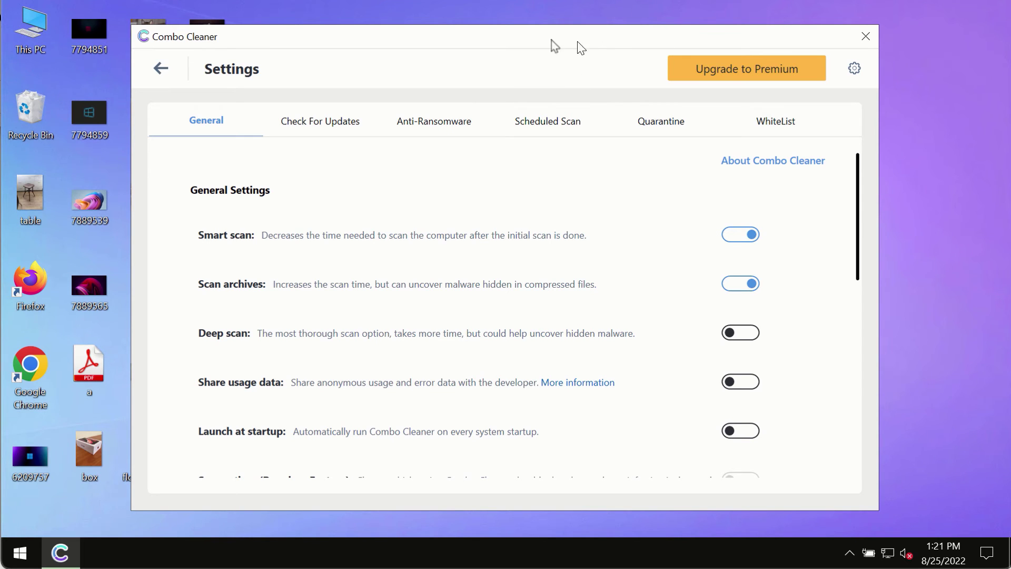
click(422, 126)
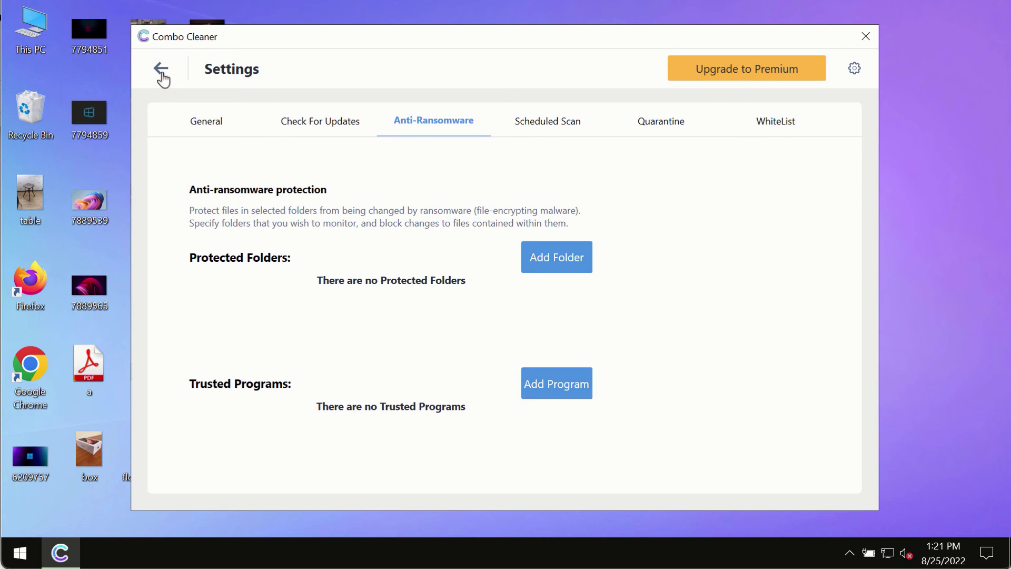
click(161, 73)
click(316, 361)
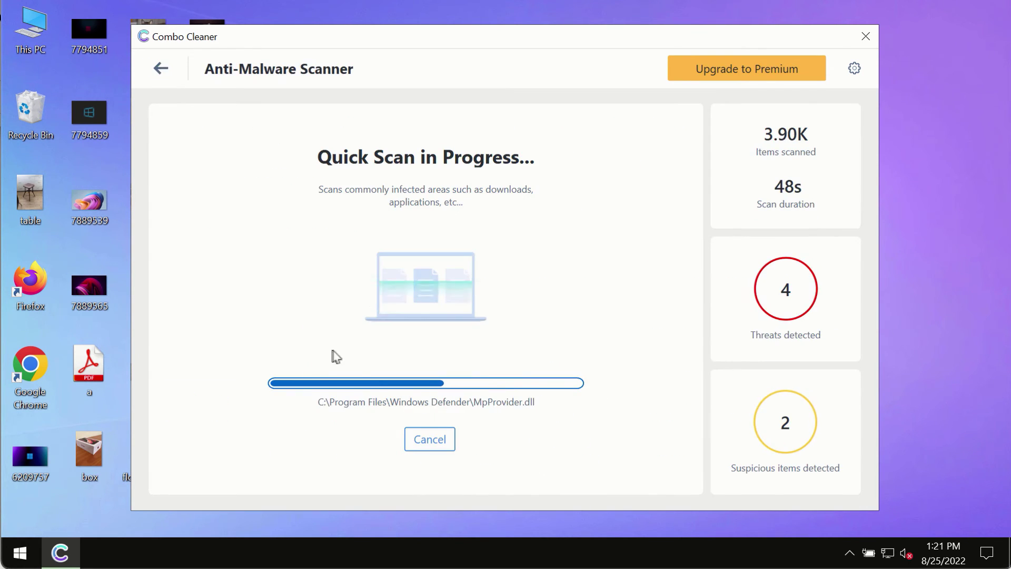